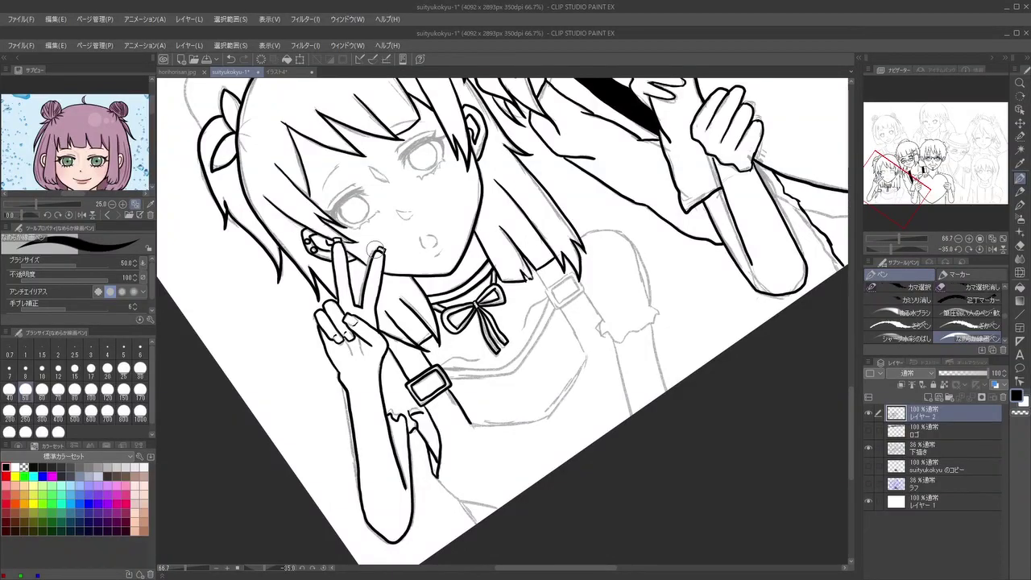
- Ink the side edges and curved lower edge of the girl's dress bib over the sketch
key(^)
key(^)
key(^)
key(^)
key(^)
key(^)
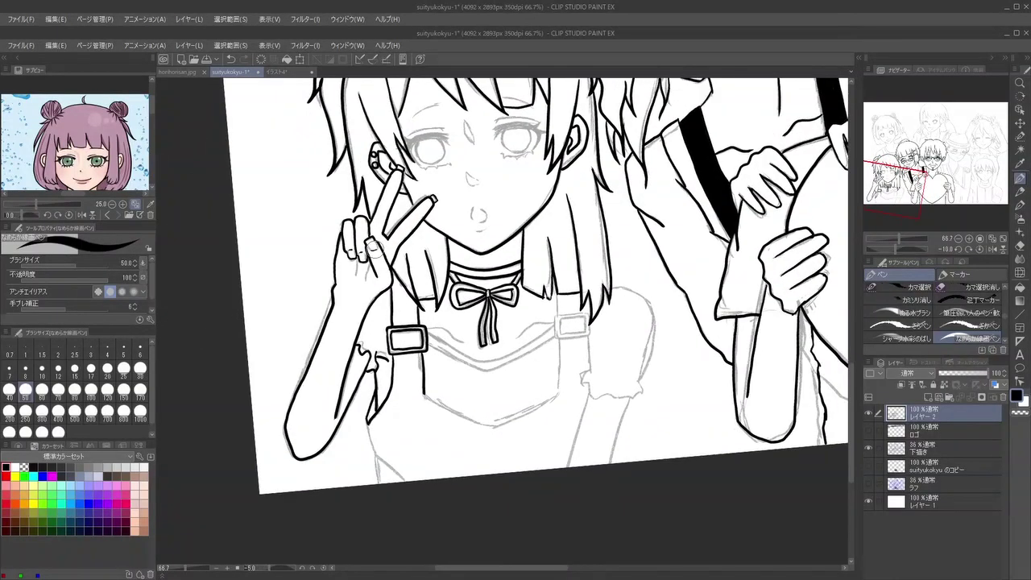
mouse_move(432, 399)
mouse_down()
mouse_move(485, 420)
mouse_move(556, 395)
mouse_up()
drag(560, 353, 559, 395)
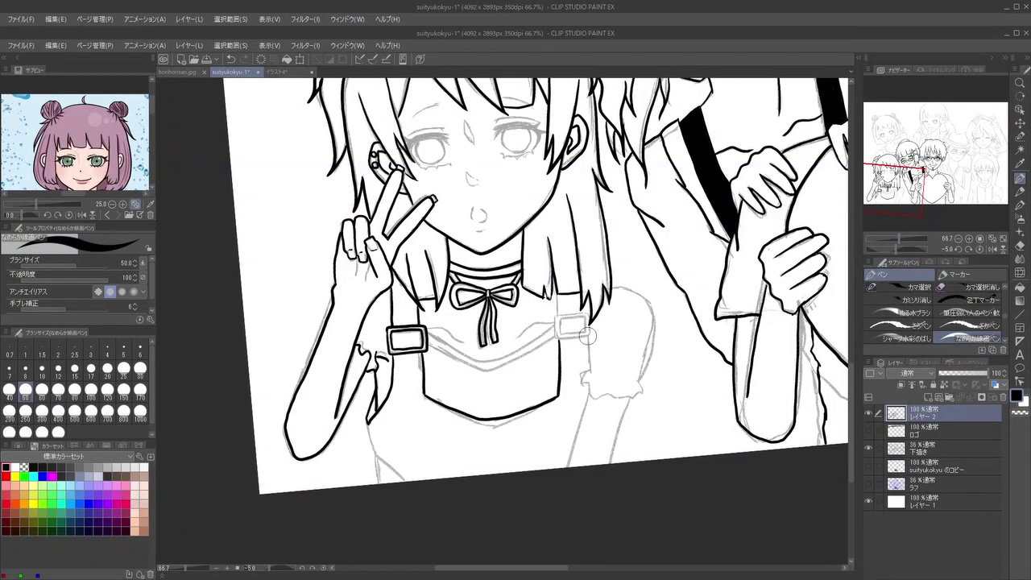
- Ink the puff sleeve with its frilled cuff, and the curved bib neckline with the remaining strap buckle
mouse_move(588, 336)
mouse_down()
mouse_move(583, 383)
mouse_move(593, 399)
mouse_move(633, 395)
mouse_move(642, 382)
mouse_up()
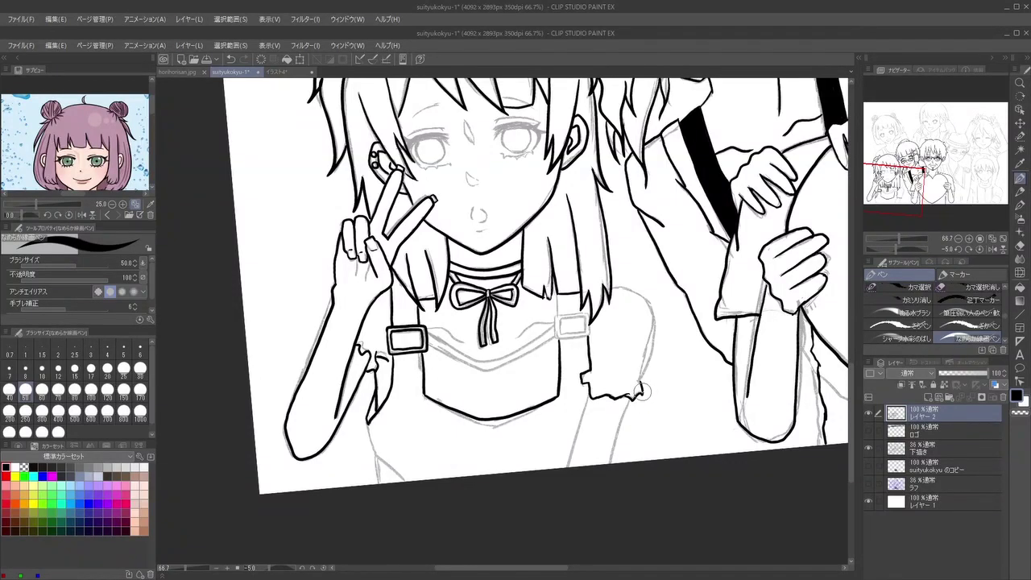
mouse_move(616, 283)
mouse_down()
mouse_move(643, 292)
mouse_move(655, 314)
mouse_move(636, 387)
mouse_up()
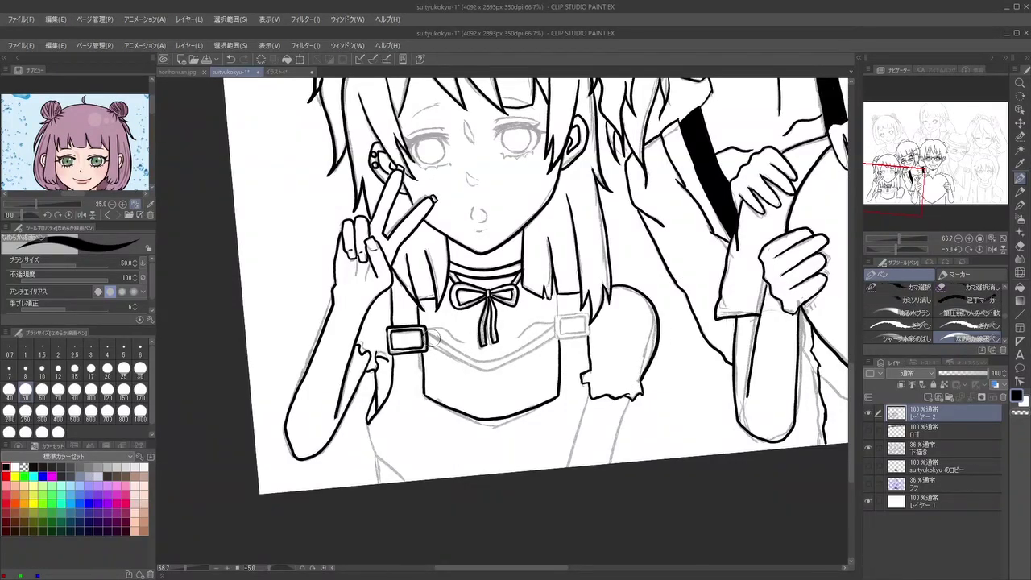
mouse_move(428, 335)
mouse_down()
mouse_move(478, 352)
mouse_move(548, 330)
mouse_up()
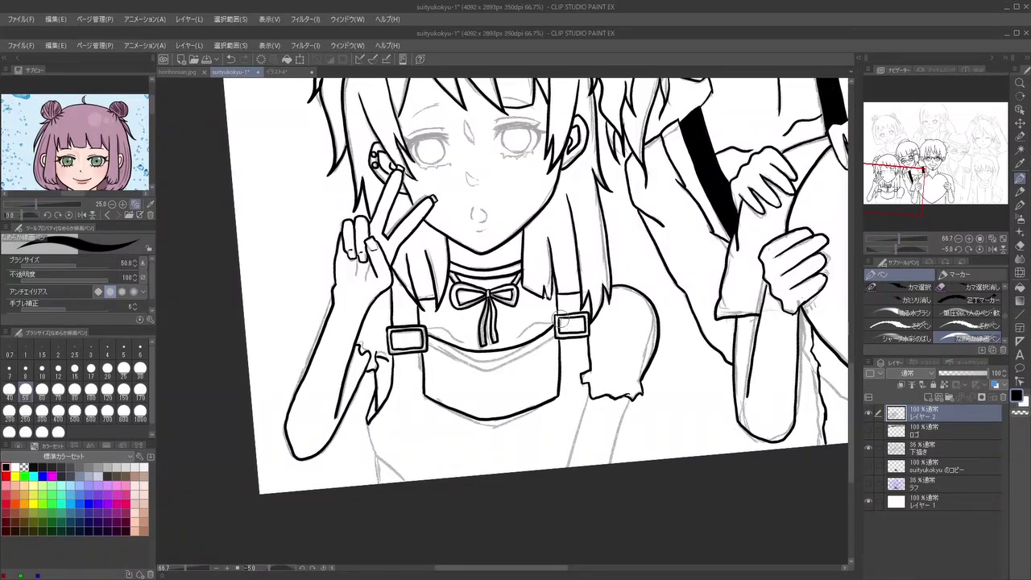
- Ink the dress's side line at the waist and both edges of the lowered arm below the puff sleeve
mouse_move(367, 427)
mouse_down()
mouse_move(402, 478)
mouse_move(376, 457)
mouse_move(380, 482)
mouse_up()
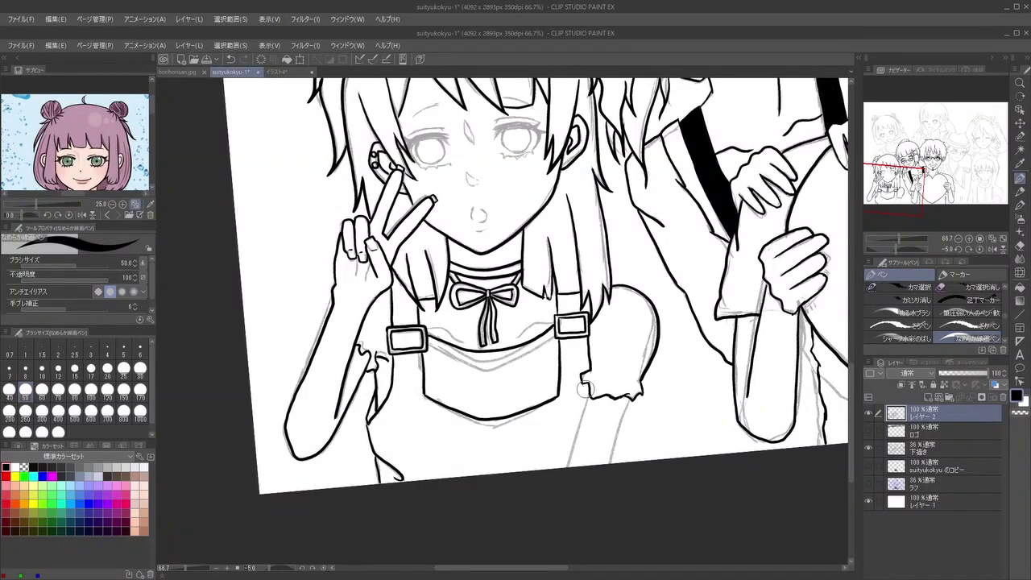
drag(587, 383, 564, 460)
drag(629, 401, 610, 464)
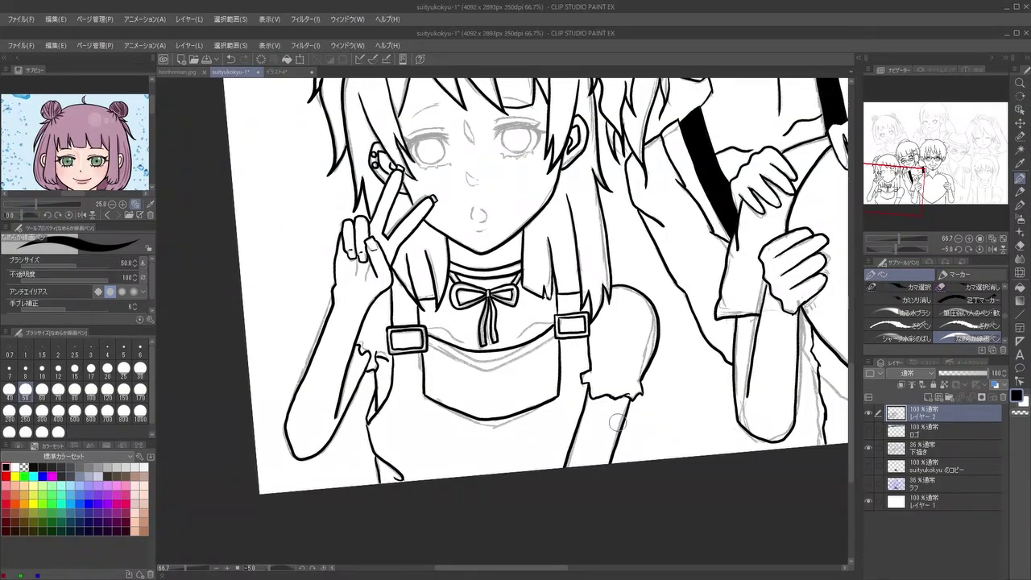
- Ink the thick upper lash line of the girl's eye nearest her raised hand
key(^)
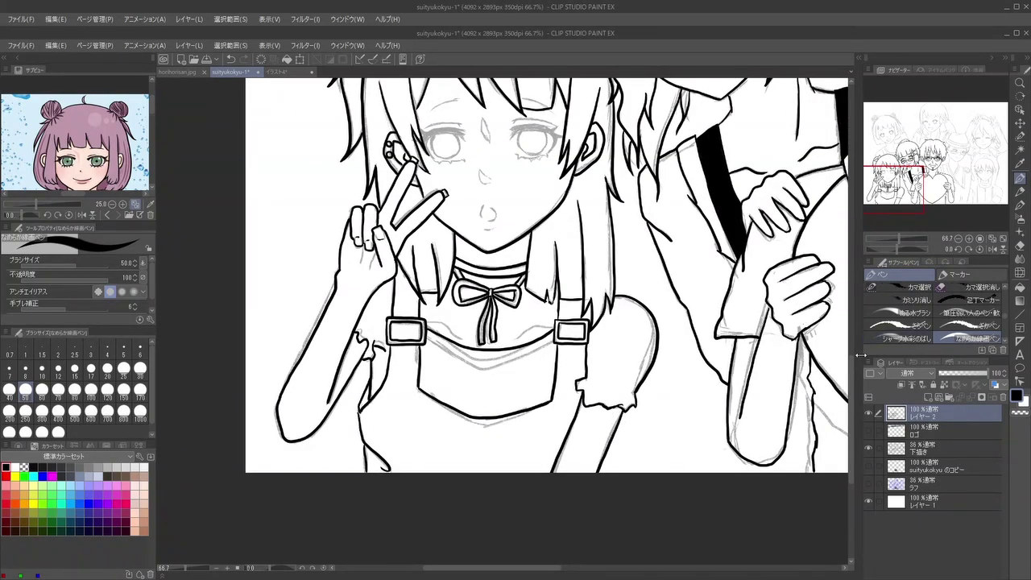
scroll(853, 360, up, 5)
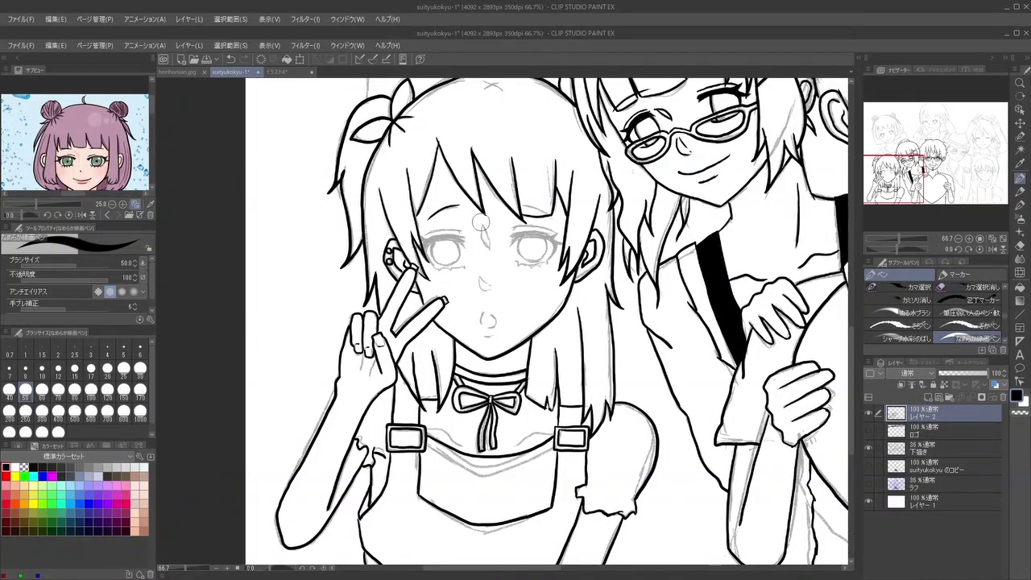
key(minus)
key(minus)
key(minus)
key(minus)
key(minus)
key(minus)
key(minus)
key(minus)
key(minus)
key(-)
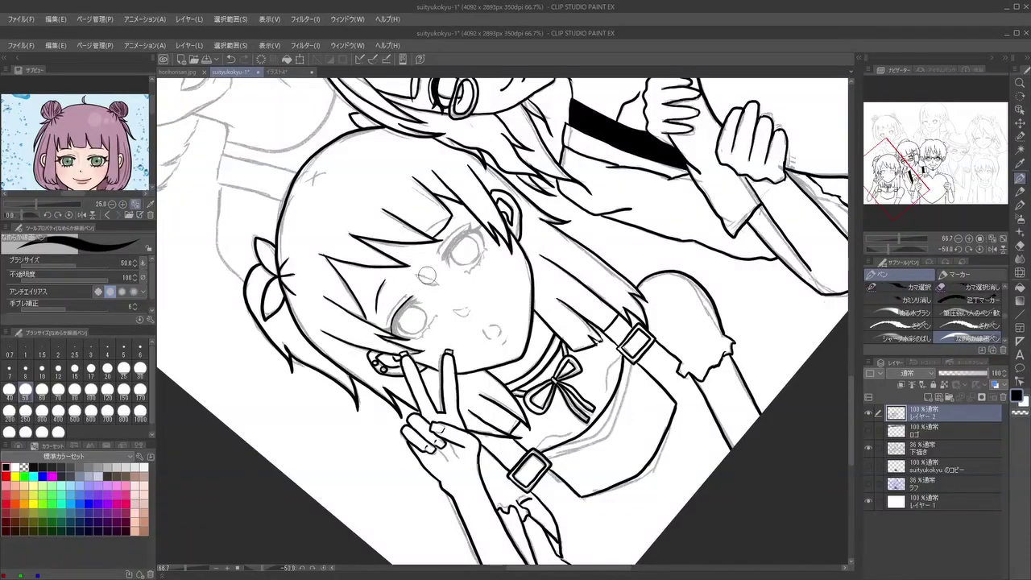
key(minus)
key(minus)
key(minus)
key(minus)
key(minus)
key(minus)
key(minus)
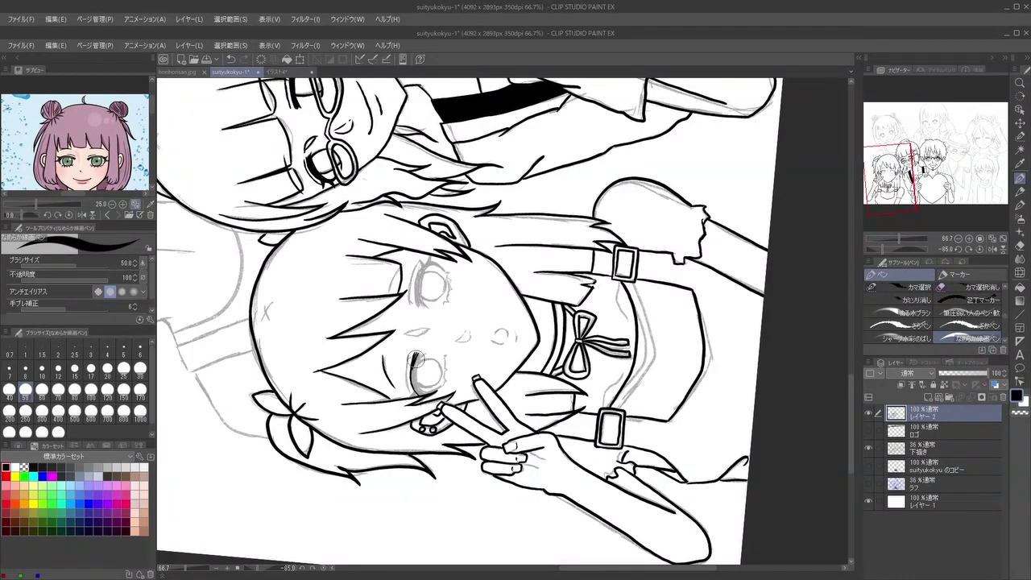
drag(418, 353, 418, 392)
drag(424, 356, 414, 384)
key(^)
key(^)
key(^)
key(^)
key(^)
mouse_move(427, 347)
mouse_down()
mouse_move(399, 328)
mouse_move(402, 298)
mouse_up()
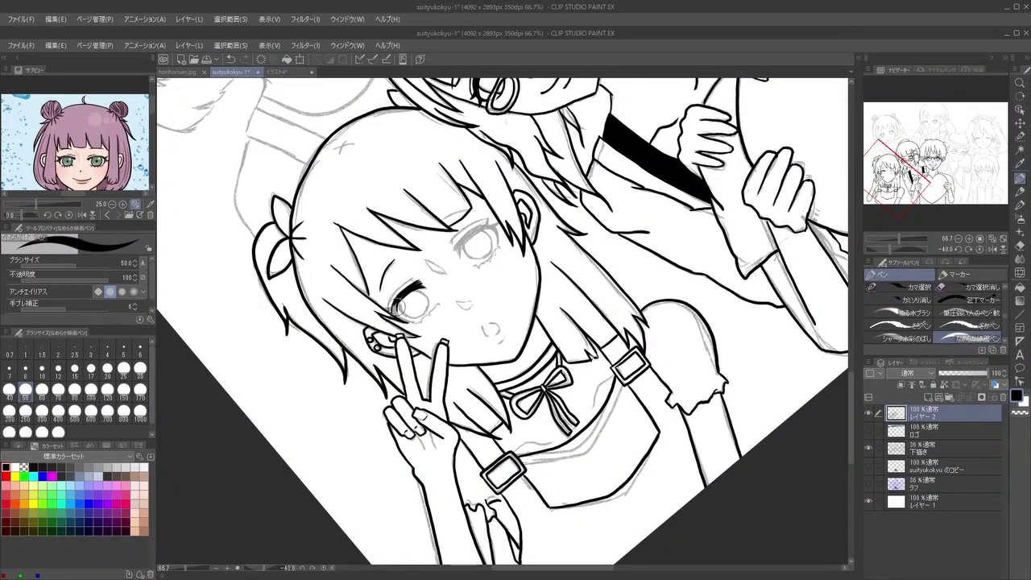
- Ink the lashes at the outer corner of the eye beside the raised hand
key(^)
key(^)
key(^)
key(^)
key(^)
key(^)
key(^)
key(^)
key(^)
key(^)
key(^)
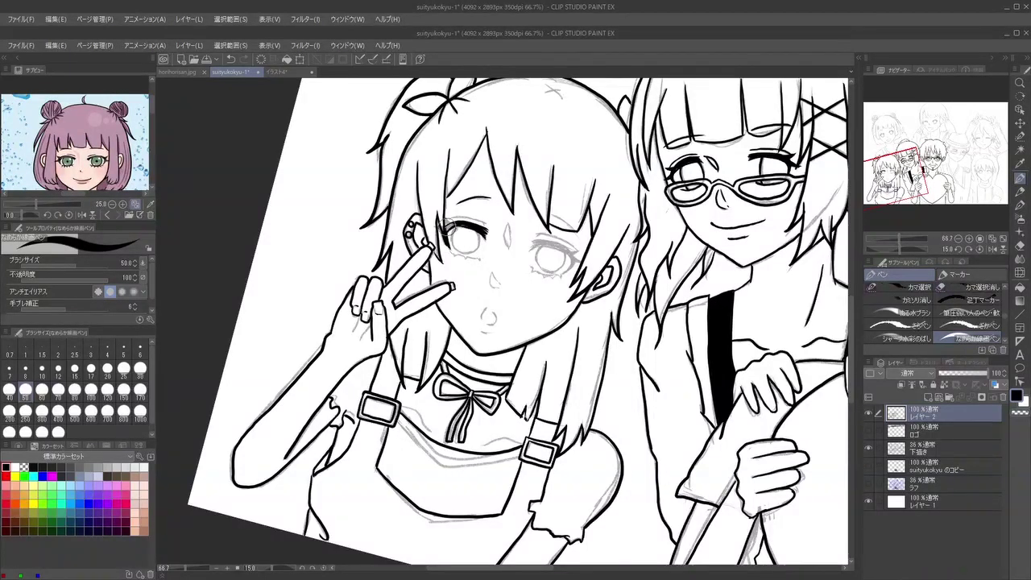
key(minus)
key(minus)
key(minus)
key(minus)
key(minus)
key(minus)
key(minus)
key(minus)
key(minus)
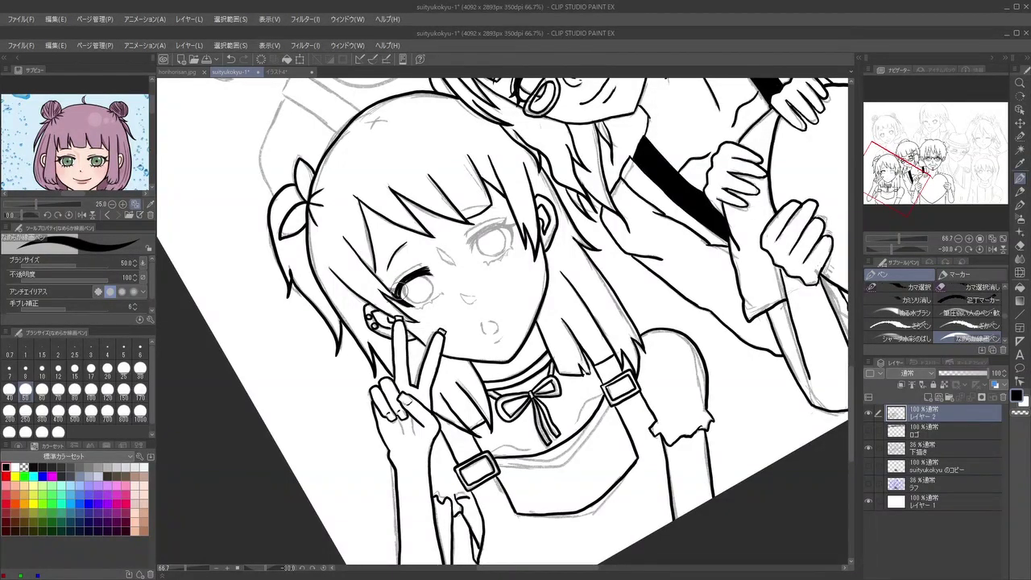
drag(399, 299, 413, 279)
- Add short lashes along the upper lid of the same eye and undo the last stroke
key(minus)
key(minus)
key(minus)
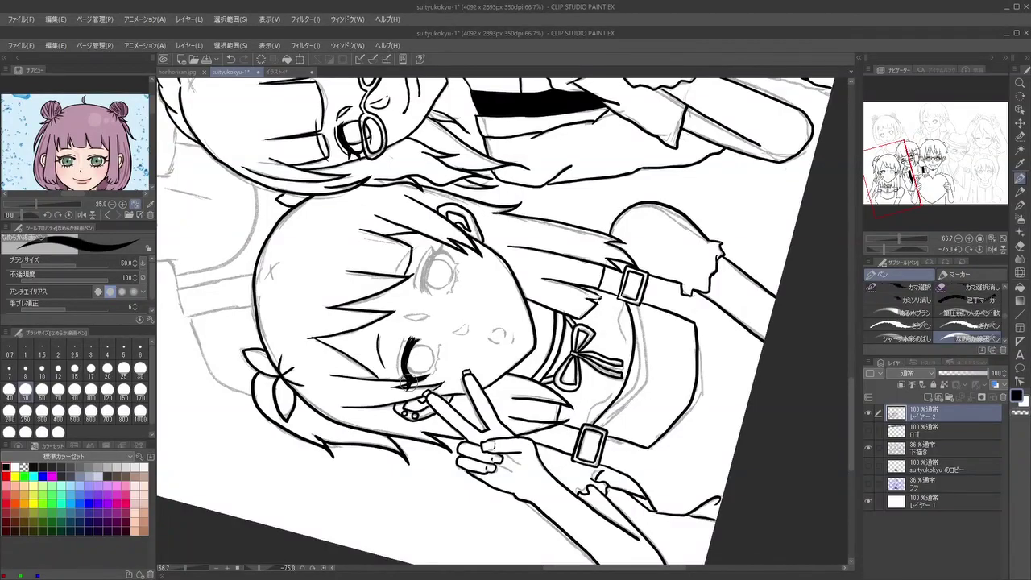
key(minus)
key(minus)
key(minus)
key(minus)
key(minus)
key(minus)
key(minus)
key(minus)
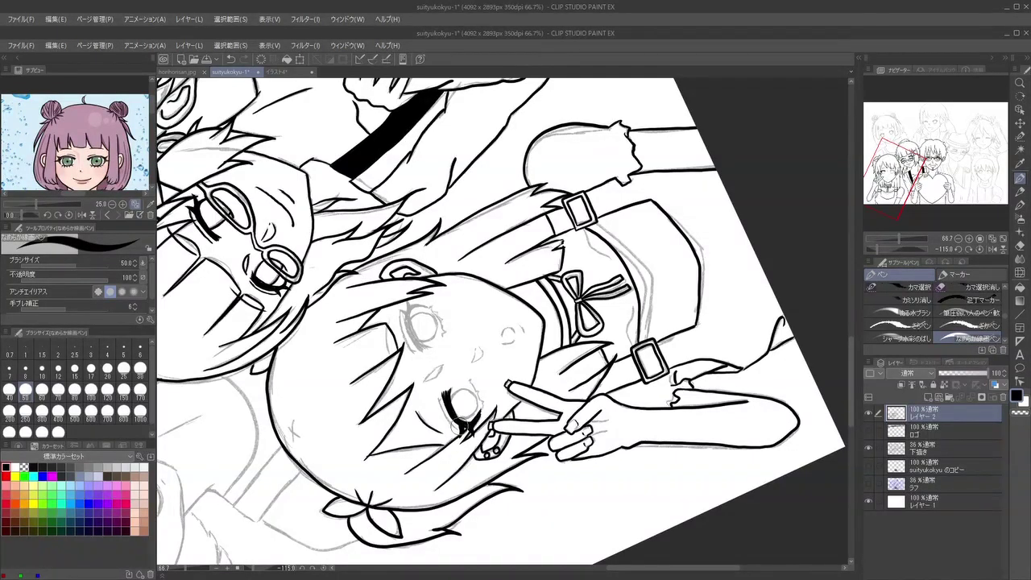
key(ctrl+z)
- Refine the lash tips and outer corner of the eye beside the raised hand
key(asciicircum)
key(asciicircum)
key(asciicircum)
key(asciicircum)
key(asciicircum)
key(asciicircum)
key(asciicircum)
key(asciicircum)
key(asciicircum)
key(asciicircum)
key(asciicircum)
key(asciicircum)
key(asciicircum)
key(asciicircum)
key(asciicircum)
key(asciicircum)
key(asciicircum)
key(asciicircum)
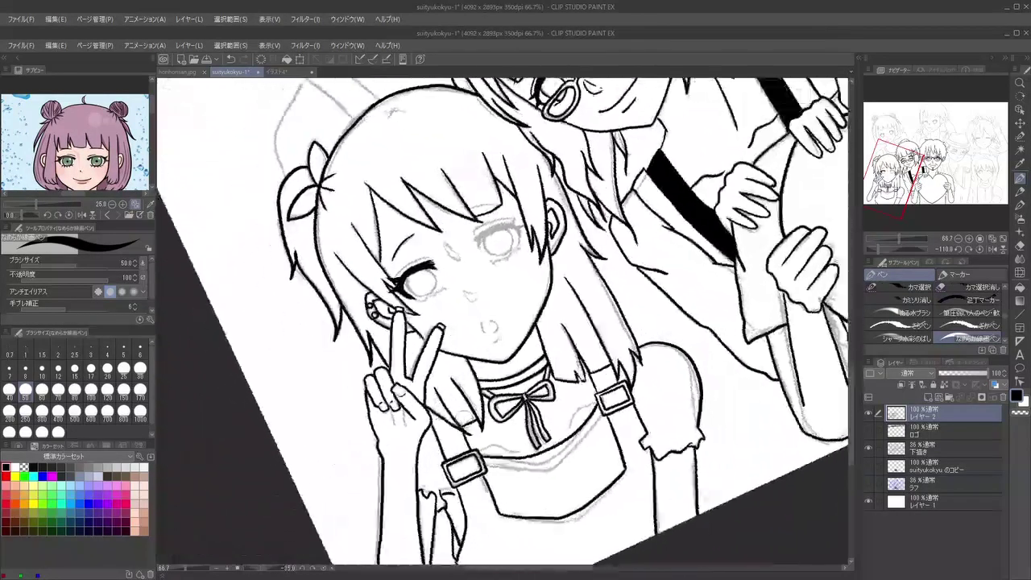
drag(463, 417, 461, 420)
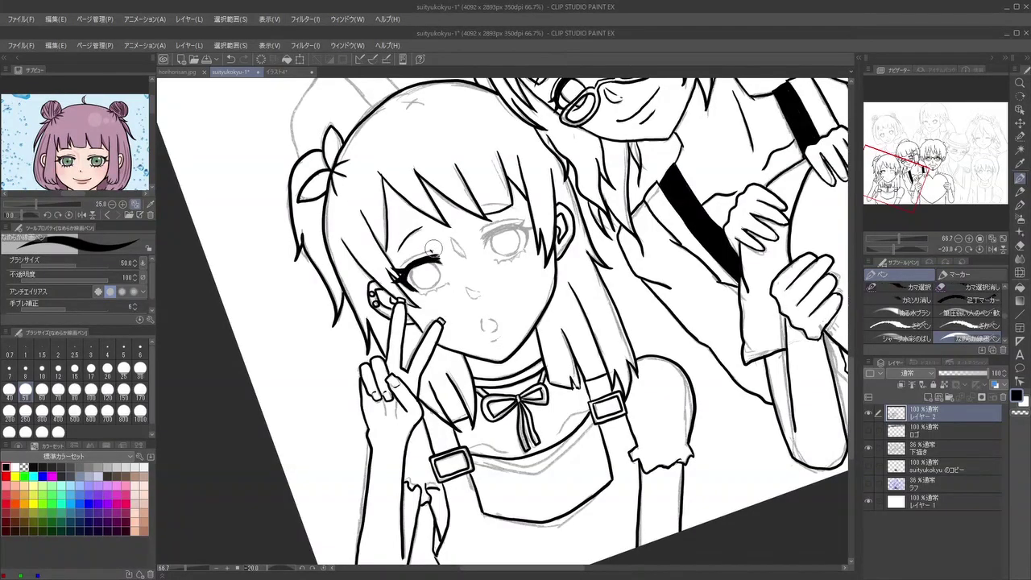
key(minus)
key(minus)
key(minus)
key(minus)
key(minus)
key(minus)
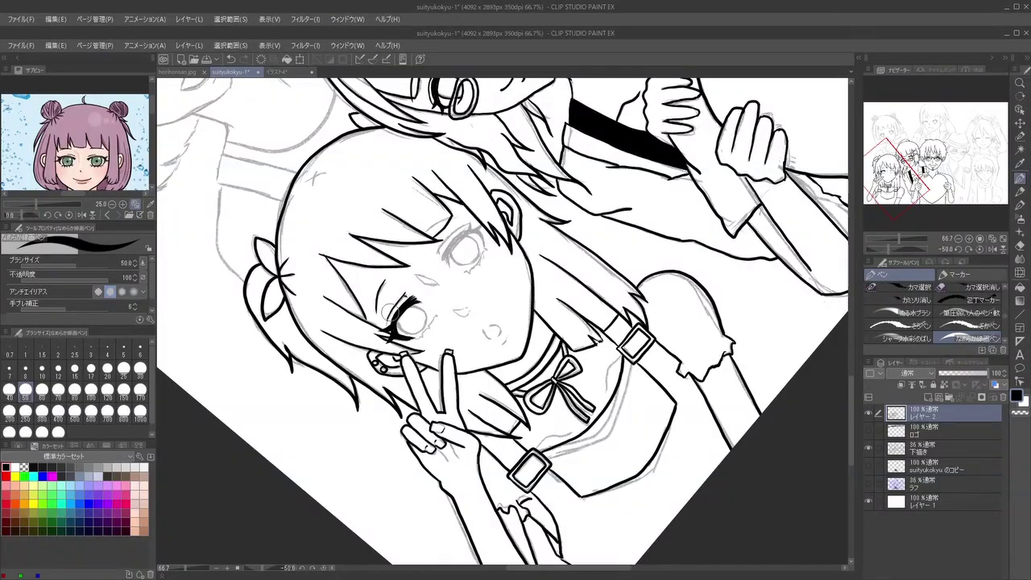
- Ink that eye's iris outline and lower lashes, plus the small diamond-shaped mark between the eyes
key(asciicircum)
key(asciicircum)
key(asciicircum)
key(asciicircum)
key(asciicircum)
key(asciicircum)
key(asciicircum)
key(asciicircum)
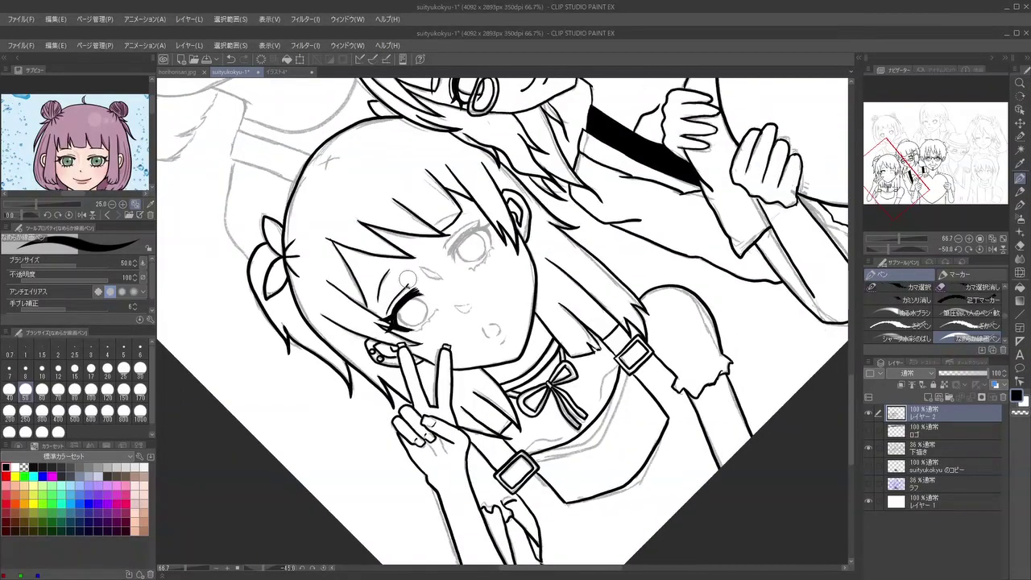
key(asciicircum)
key(asciicircum)
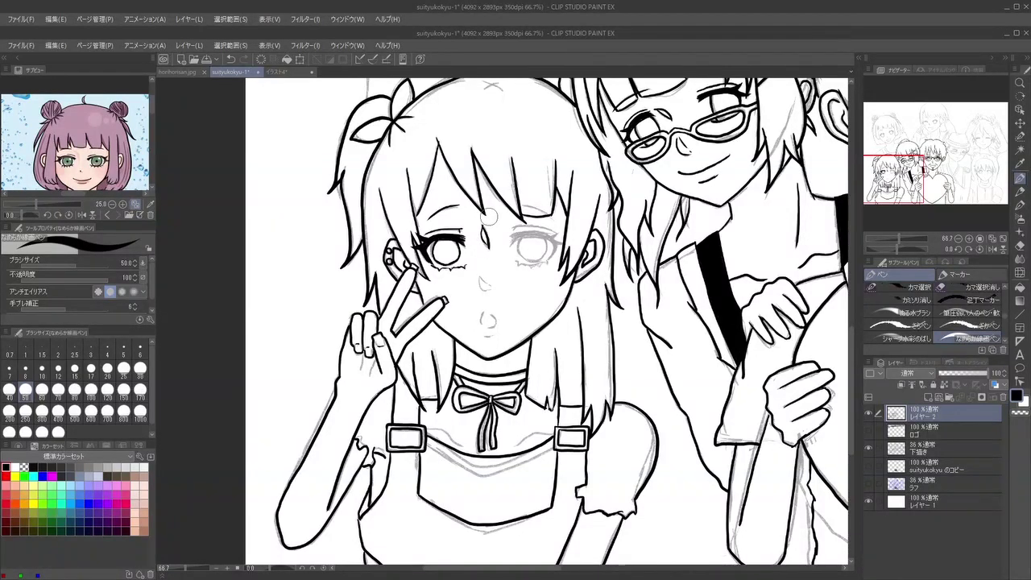
- Flip the canvas view horizontally and ink the other eye's upper lash line, undoing and redrawing the first stroke
click(232, 60)
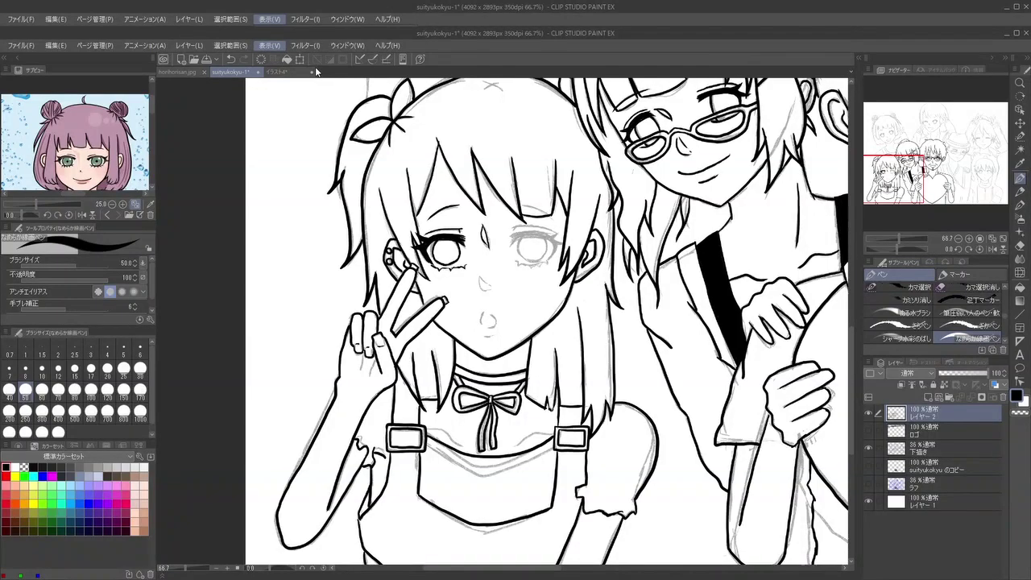
click(477, 129)
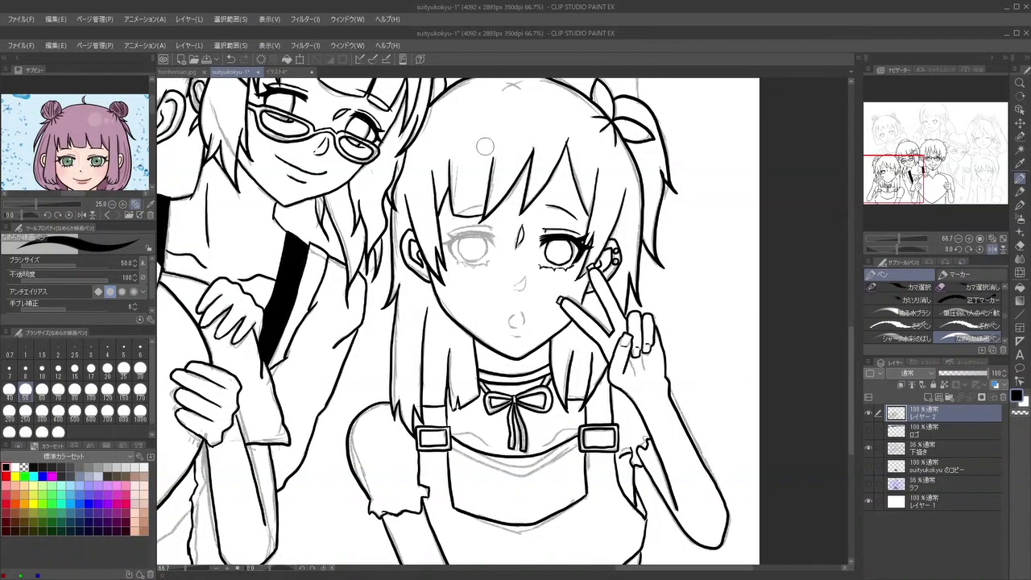
key(minus)
key(minus)
key(minus)
key(minus)
key(minus)
key(minus)
key(minus)
key(minus)
key(minus)
key(minus)
key(minus)
key(minus)
key(minus)
key(minus)
key(minus)
key(minus)
key(minus)
key(minus)
key(minus)
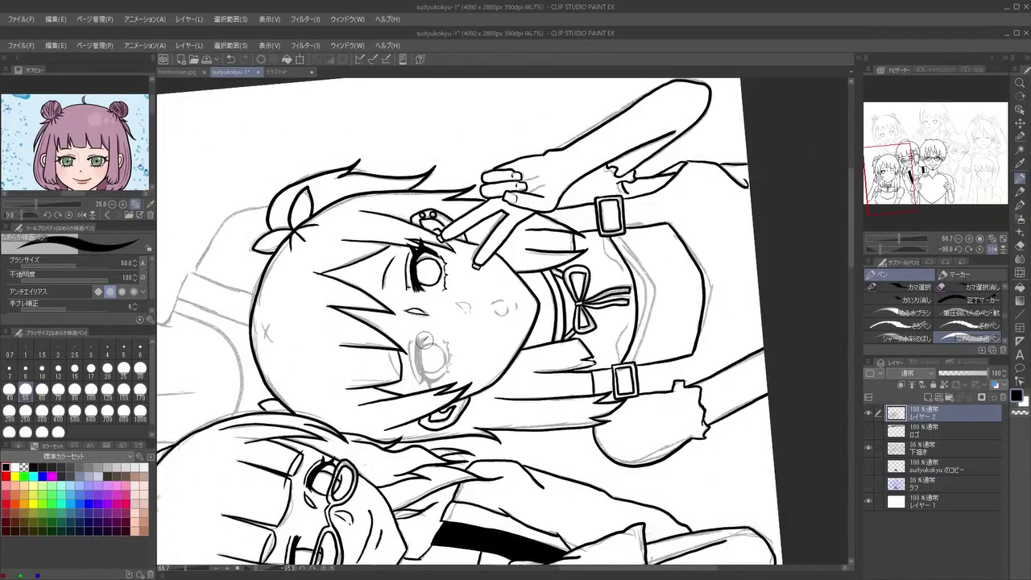
drag(422, 359, 427, 375)
key(ctrl+z)
drag(417, 358, 423, 378)
- Ink a thick upper lash line on the eye farther from the raised hand
key(asciicircum)
key(asciicircum)
key(asciicircum)
key(asciicircum)
key(asciicircum)
key(asciicircum)
key(asciicircum)
key(asciicircum)
key(asciicircum)
key(asciicircum)
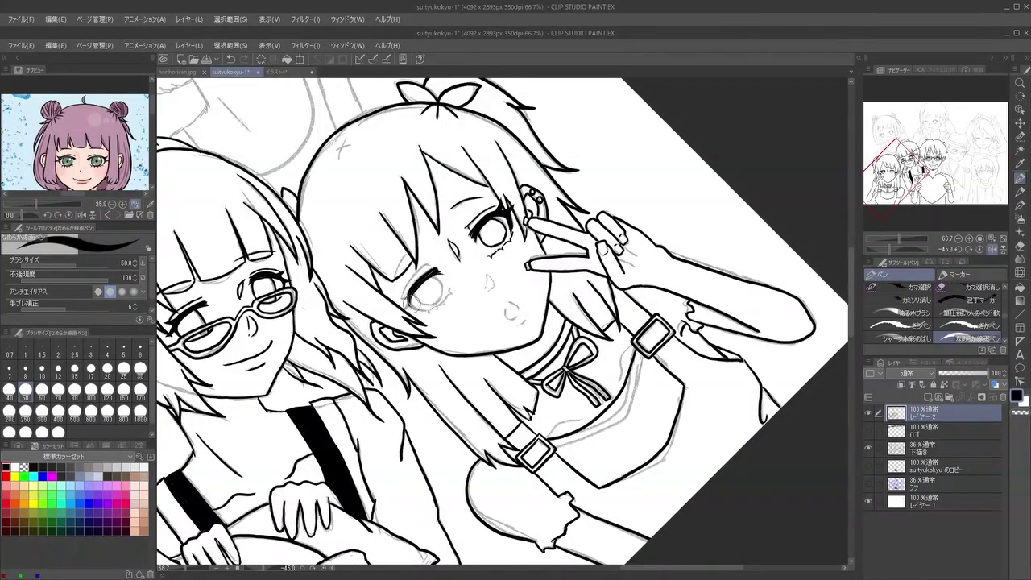
- Thicken and smooth the curved upper lash line of the eye farther from the raised hand
key(asciicircum)
key(asciicircum)
key(asciicircum)
key(asciicircum)
key(asciicircum)
key(asciicircum)
key(asciicircum)
key(asciicircum)
key(asciicircum)
key(asciicircum)
key(asciicircum)
key(asciicircum)
key(asciicircum)
key(asciicircum)
key(asciicircum)
key(asciicircum)
key(asciicircum)
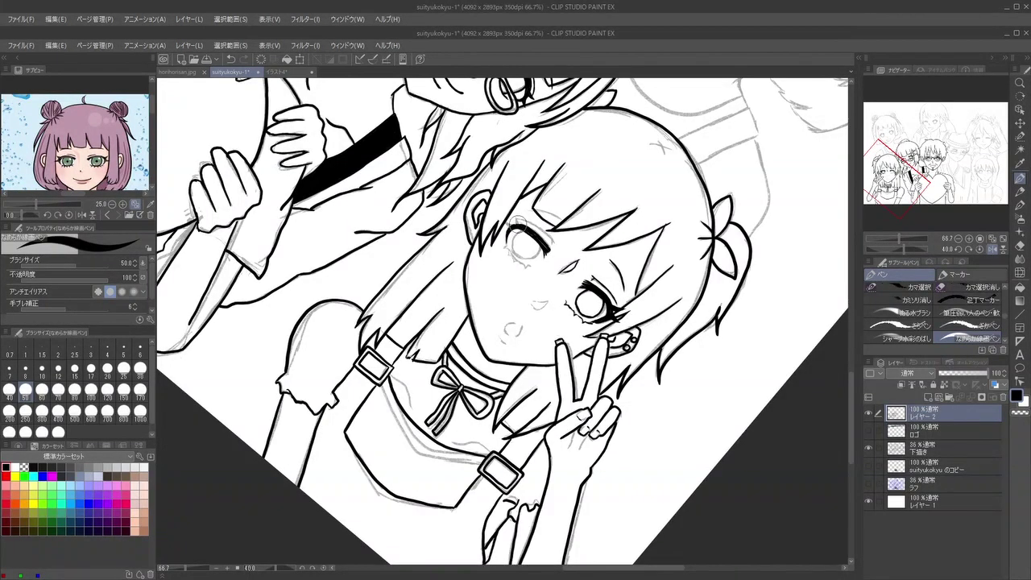
key(asciicircum)
key(asciicircum)
key(asciicircum)
key(asciicircum)
key(asciicircum)
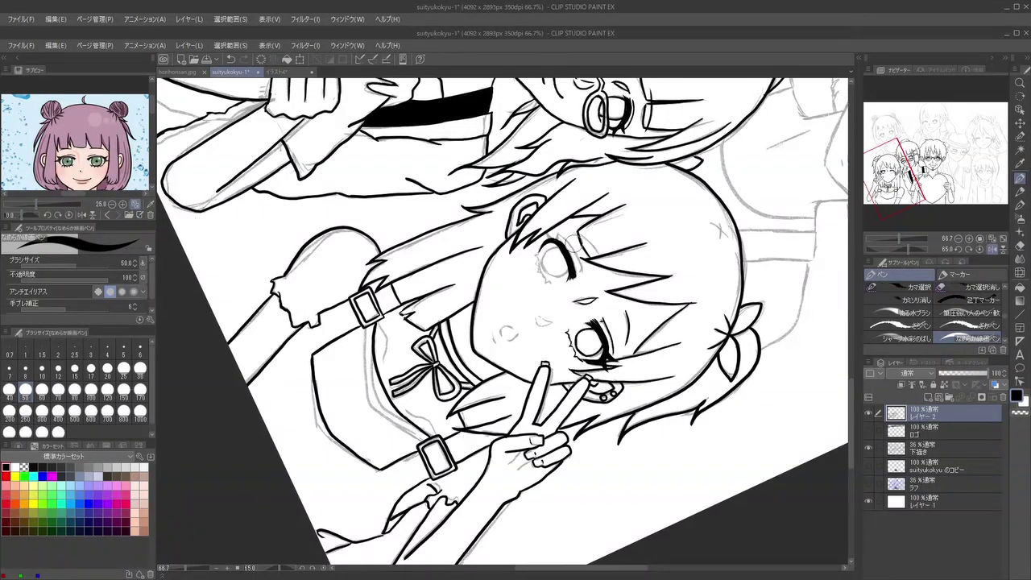
- Extend the same eye's upper lash line down around its outer corner
key(minus)
key(minus)
key(minus)
key(minus)
key(minus)
key(minus)
key(minus)
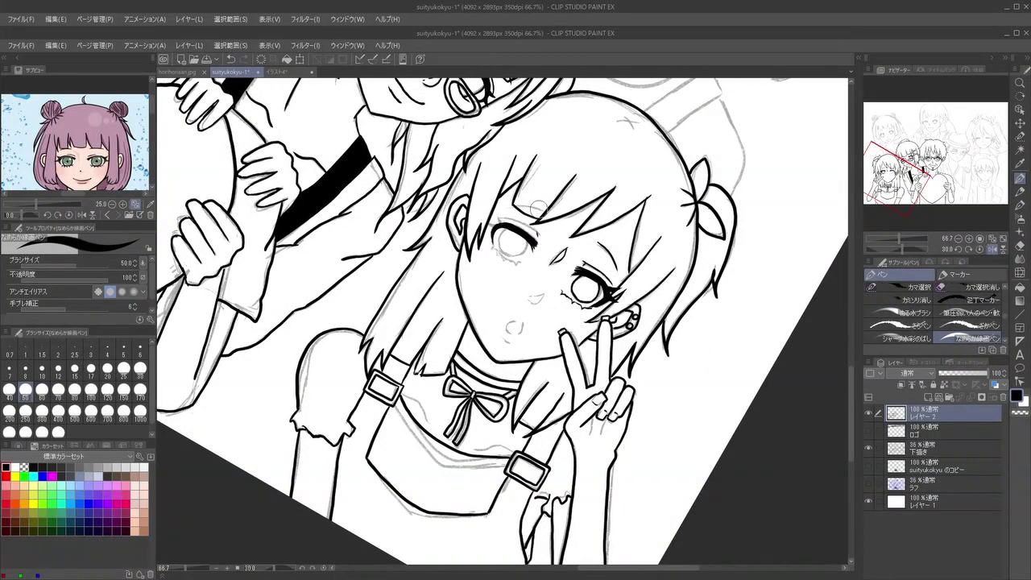
key(minus)
key(minus)
key(minus)
key(minus)
key(minus)
key(minus)
key(minus)
key(minus)
key(minus)
key(minus)
key(minus)
key(minus)
key(minus)
key(minus)
key(minus)
key(minus)
key(minus)
drag(409, 295, 413, 328)
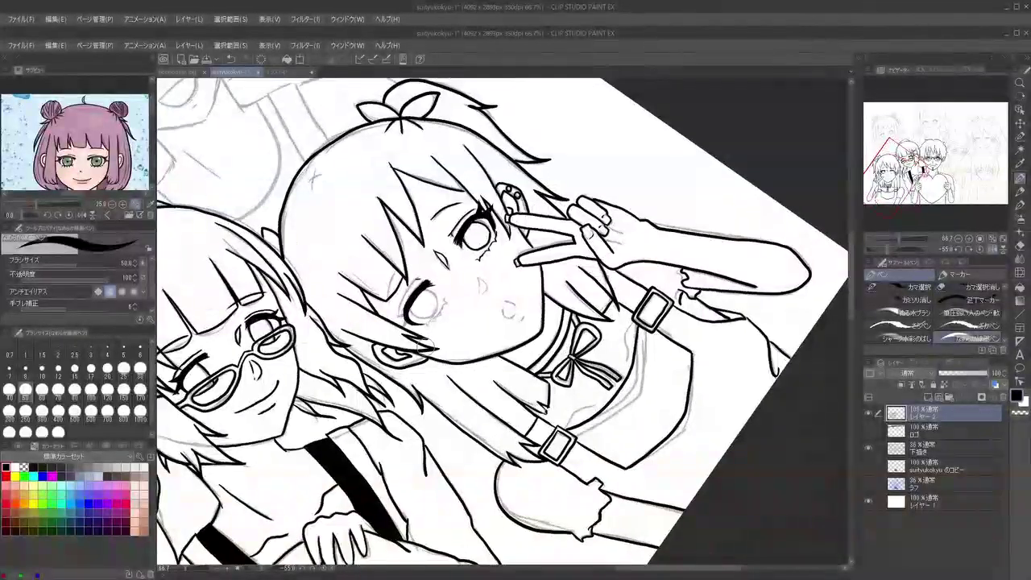
- Add short pointed lashes at the outer corner of the eye farther from the raised hand
key(minus)
key(minus)
key(minus)
key(minus)
key(minus)
key(minus)
key(minus)
key(minus)
key(minus)
key(minus)
key(minus)
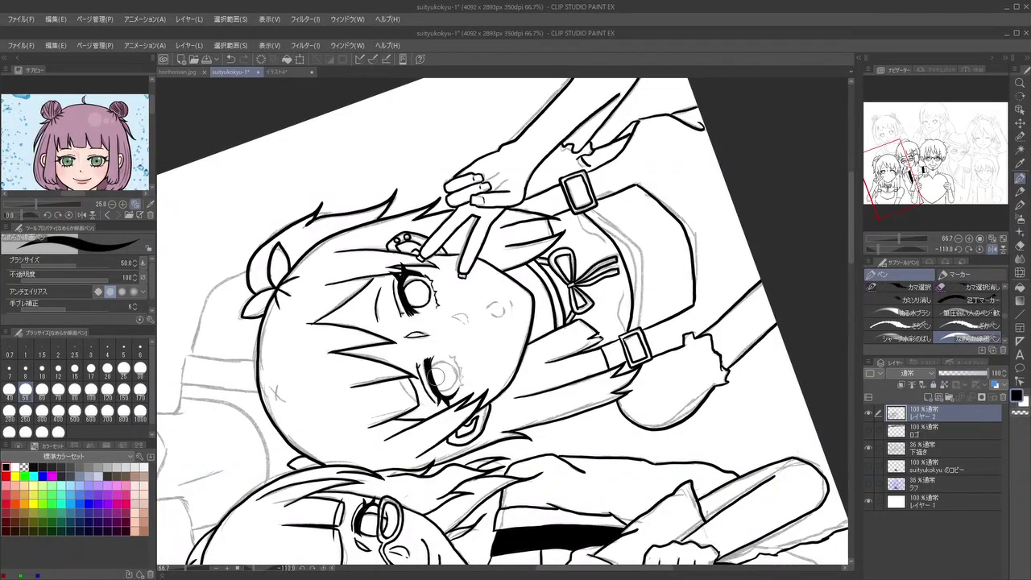
- Ink the round iris outline of the same eye and the thin brow line above it, under the fringe
key(asciicircum)
key(asciicircum)
key(asciicircum)
key(asciicircum)
key(asciicircum)
key(asciicircum)
key(asciicircum)
key(asciicircum)
key(asciicircum)
key(asciicircum)
key(asciicircum)
key(asciicircum)
key(asciicircum)
key(asciicircum)
key(asciicircum)
key(asciicircum)
key(asciicircum)
key(asciicircum)
key(asciicircum)
key(asciicircum)
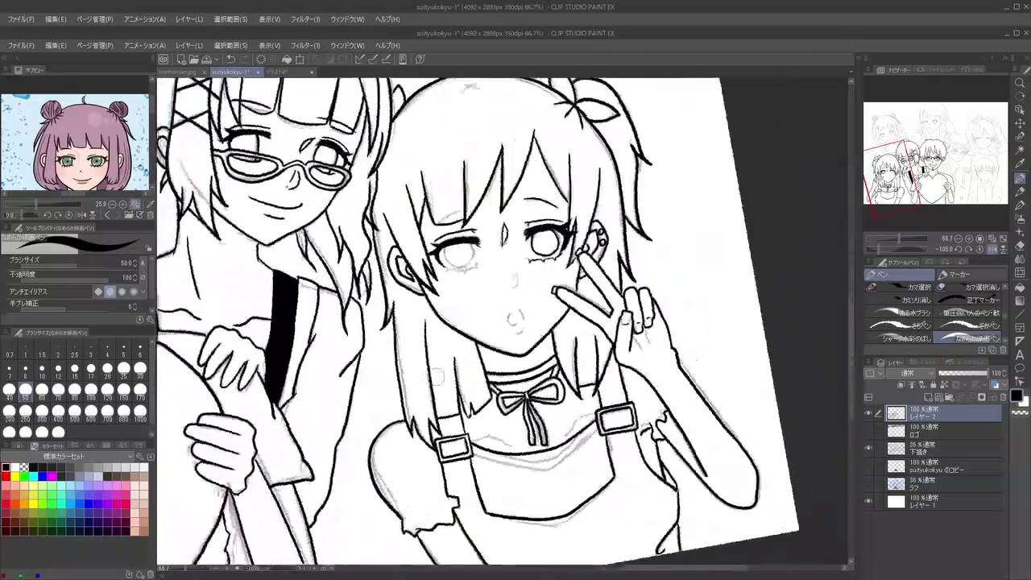
key(asciicircum)
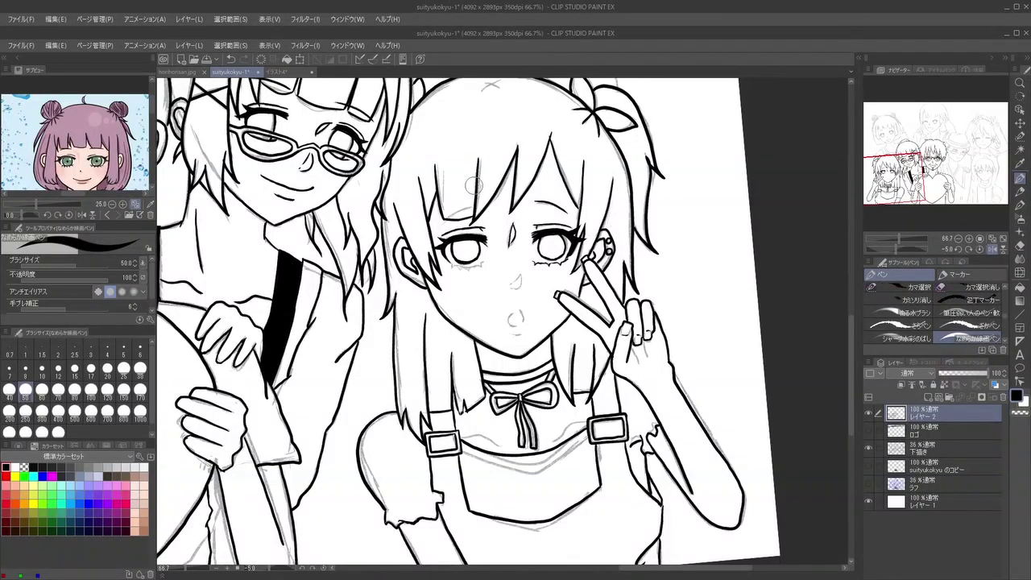
key(^)
key(^)
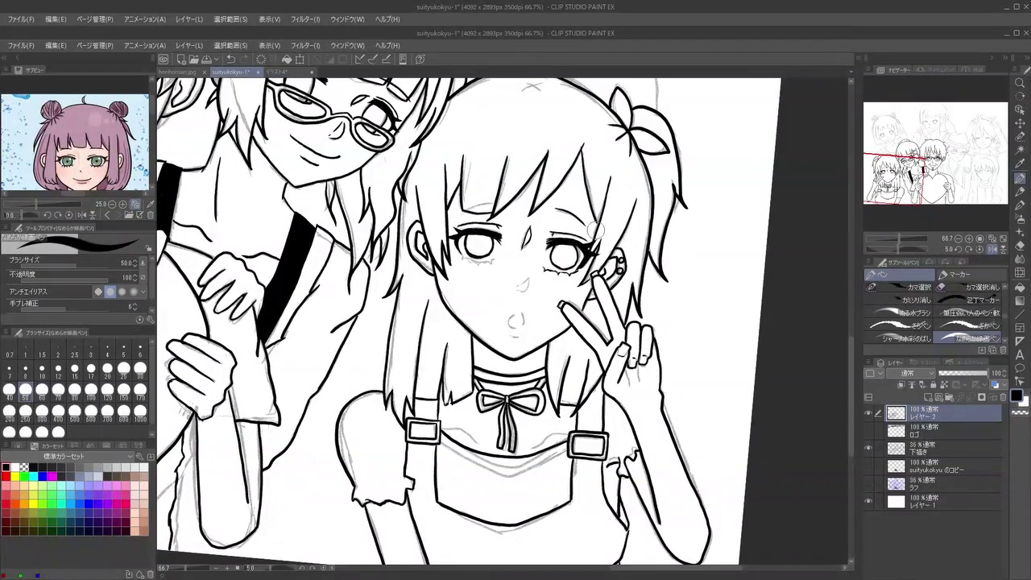